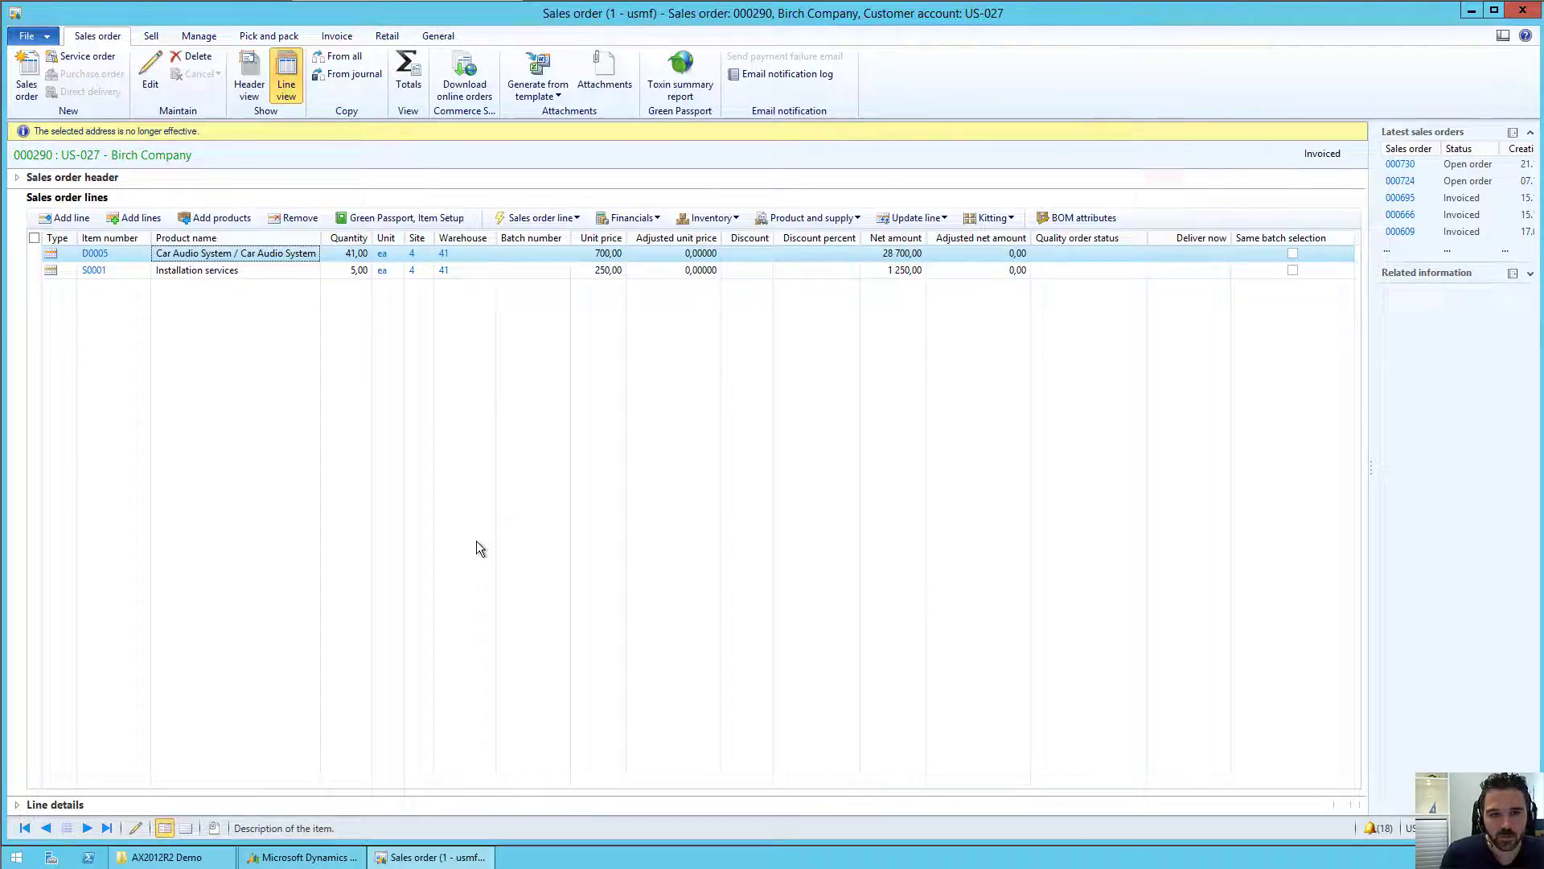
Close the sales order 000290 detail form with Escape
{"action": "key", "text": "Escape"}
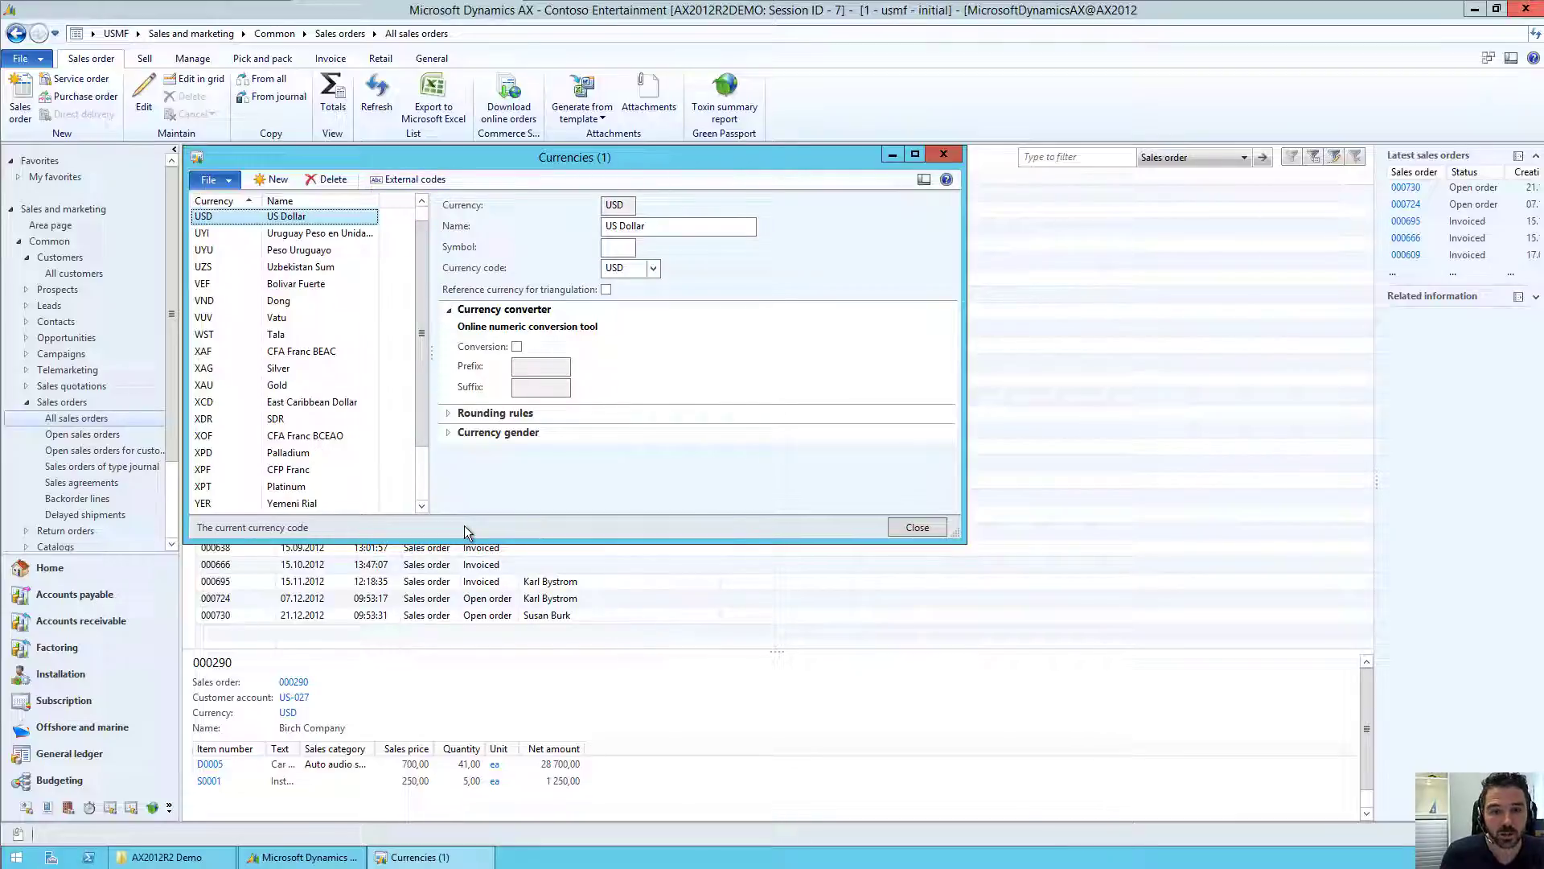
Open Document handling for the selected USD currency record via File > Command
{"action": "left_click", "coordinate": [226, 215]}
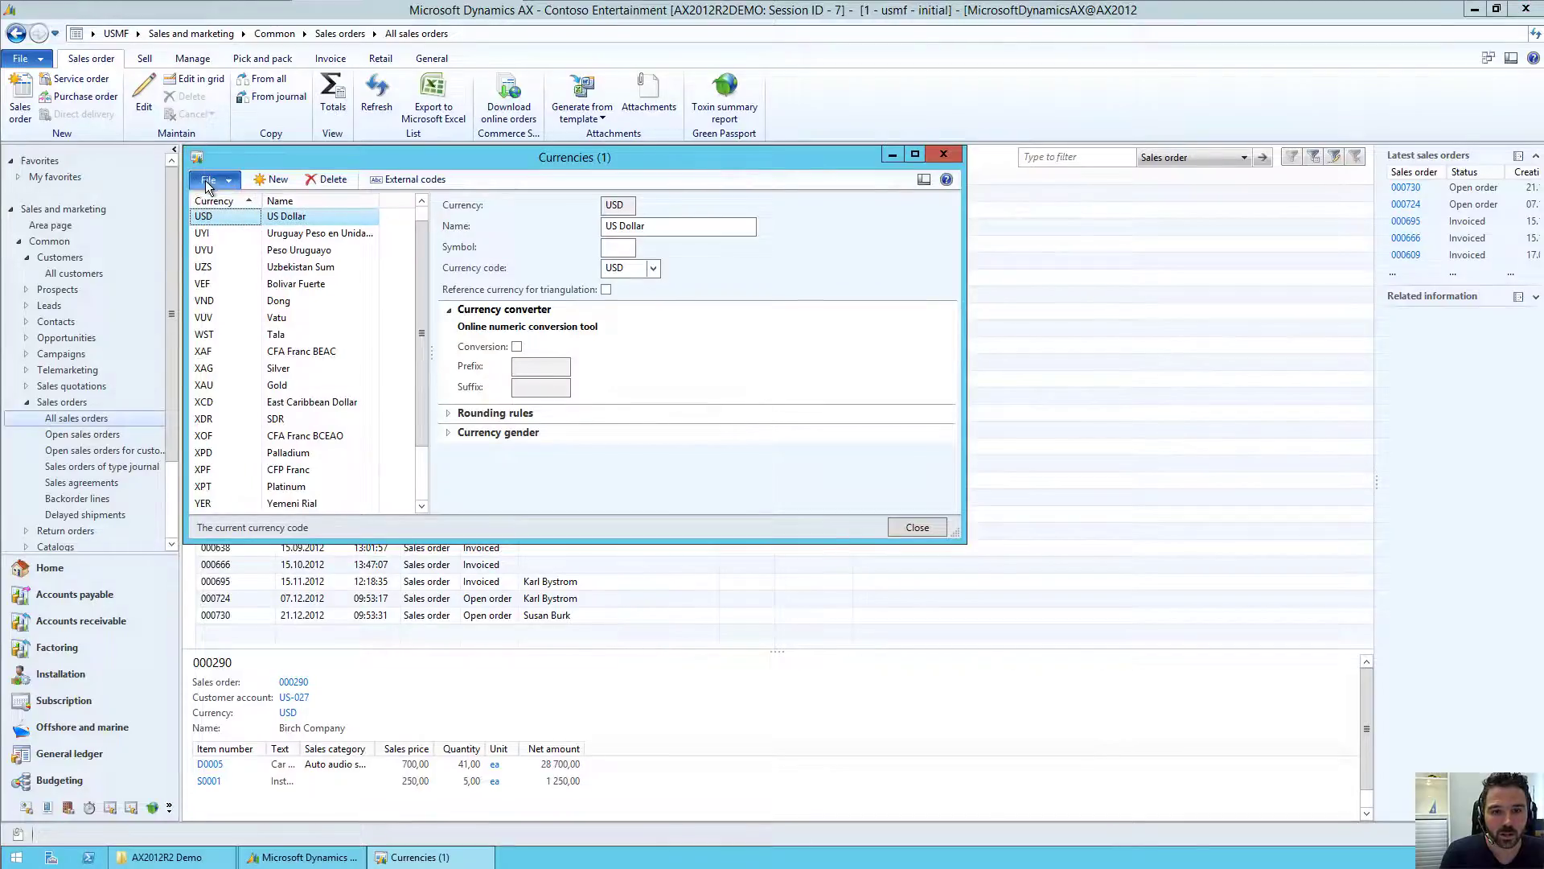
{"action": "left_click", "coordinate": [207, 182]}
{"action": "mouse_move", "coordinate": [241, 435]}
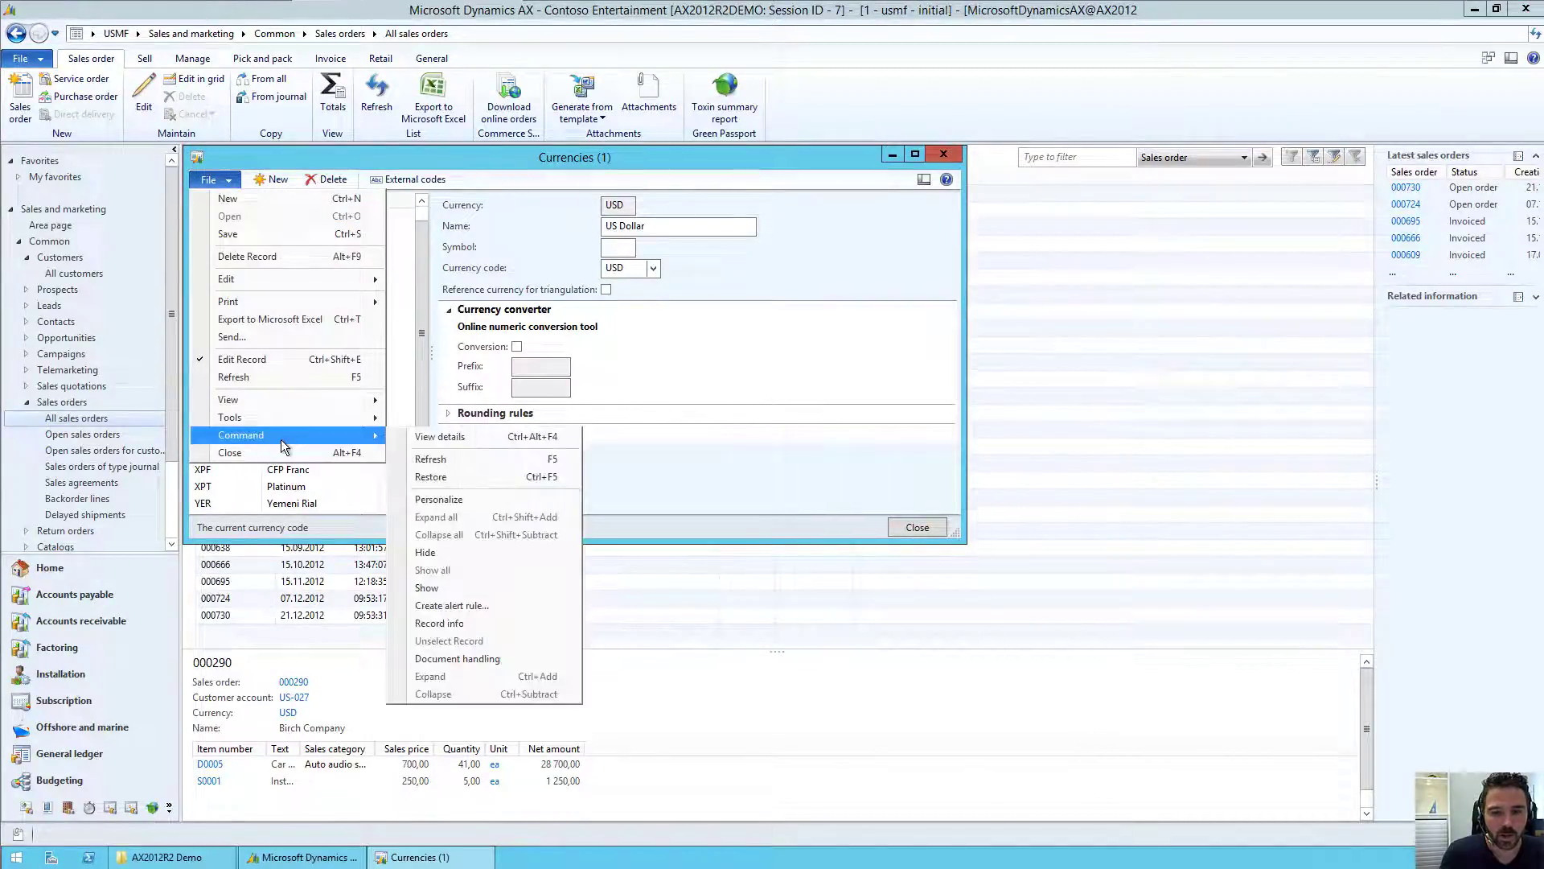
{"action": "left_click", "coordinate": [465, 662]}
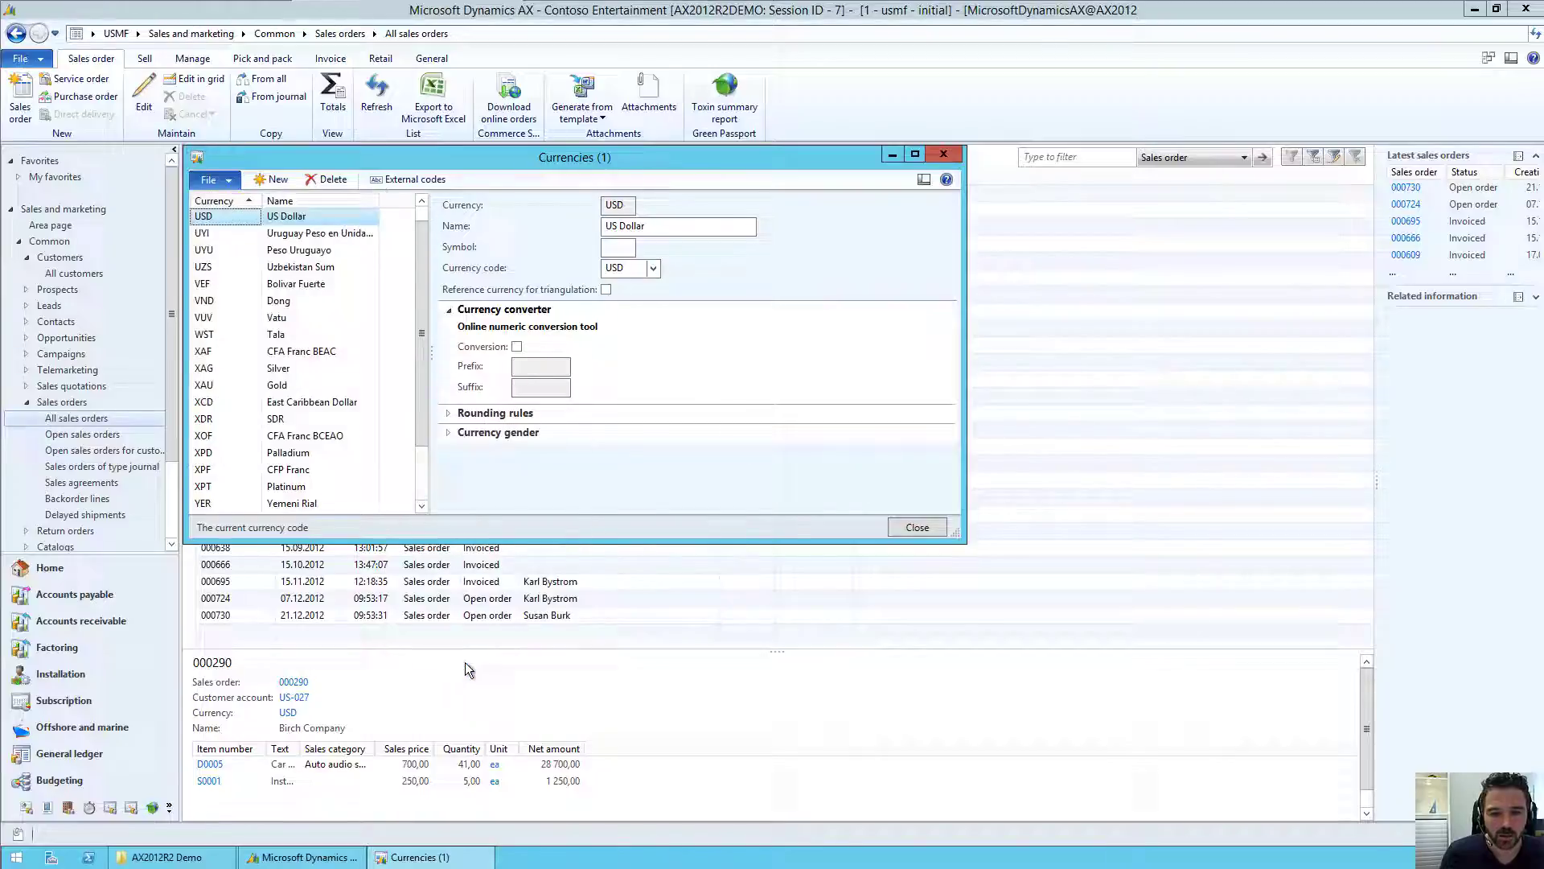
Check the New document types, then close the USD Document handling window
{"action": "left_click", "coordinate": [316, 178]}
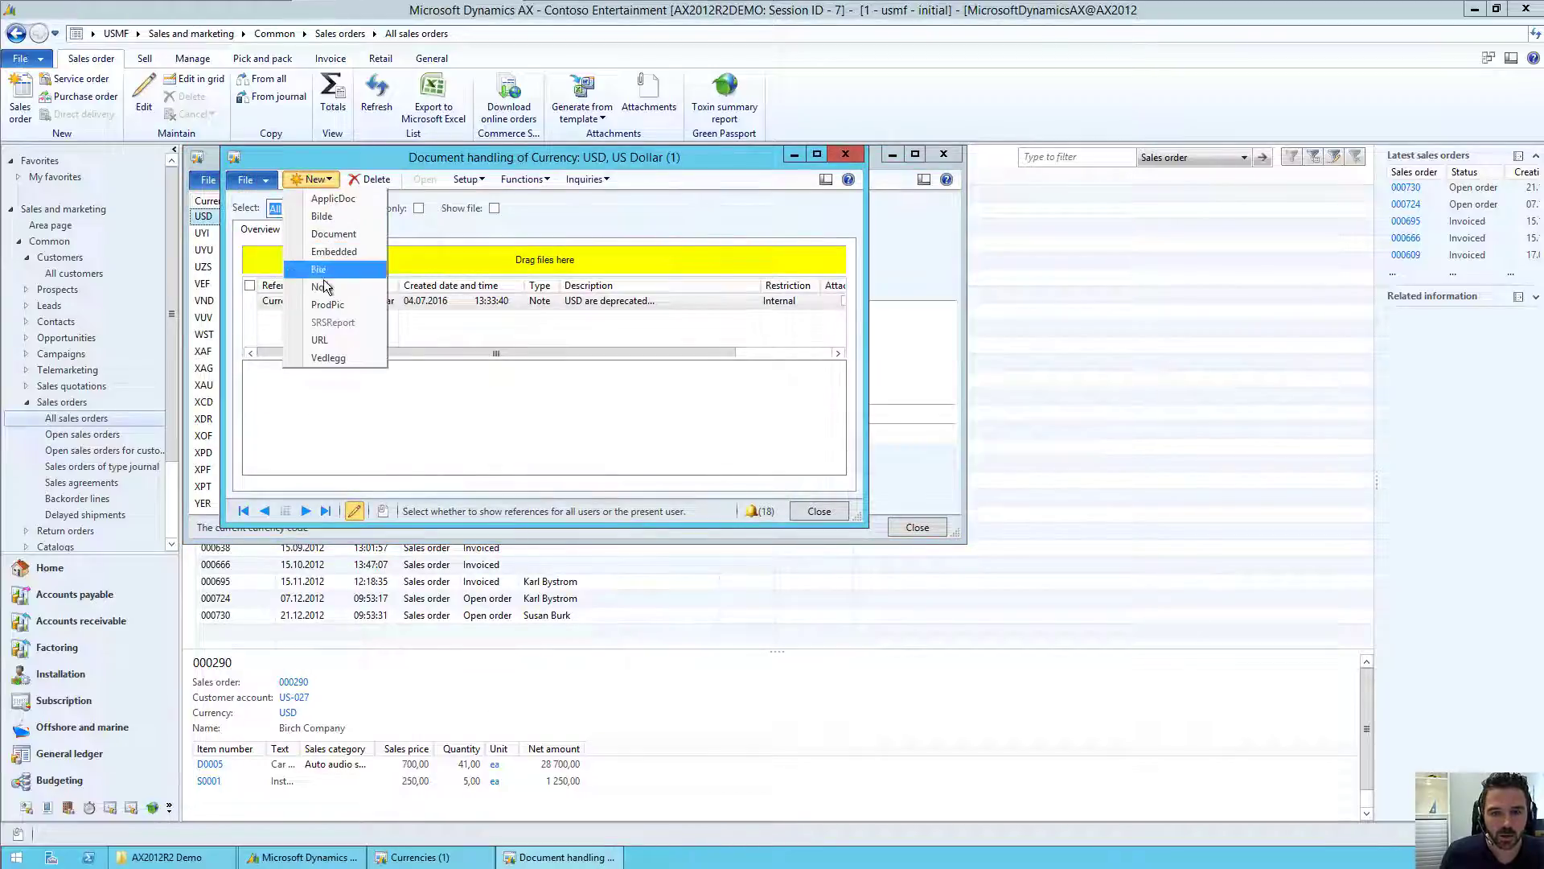
{"action": "left_click", "coordinate": [831, 182]}
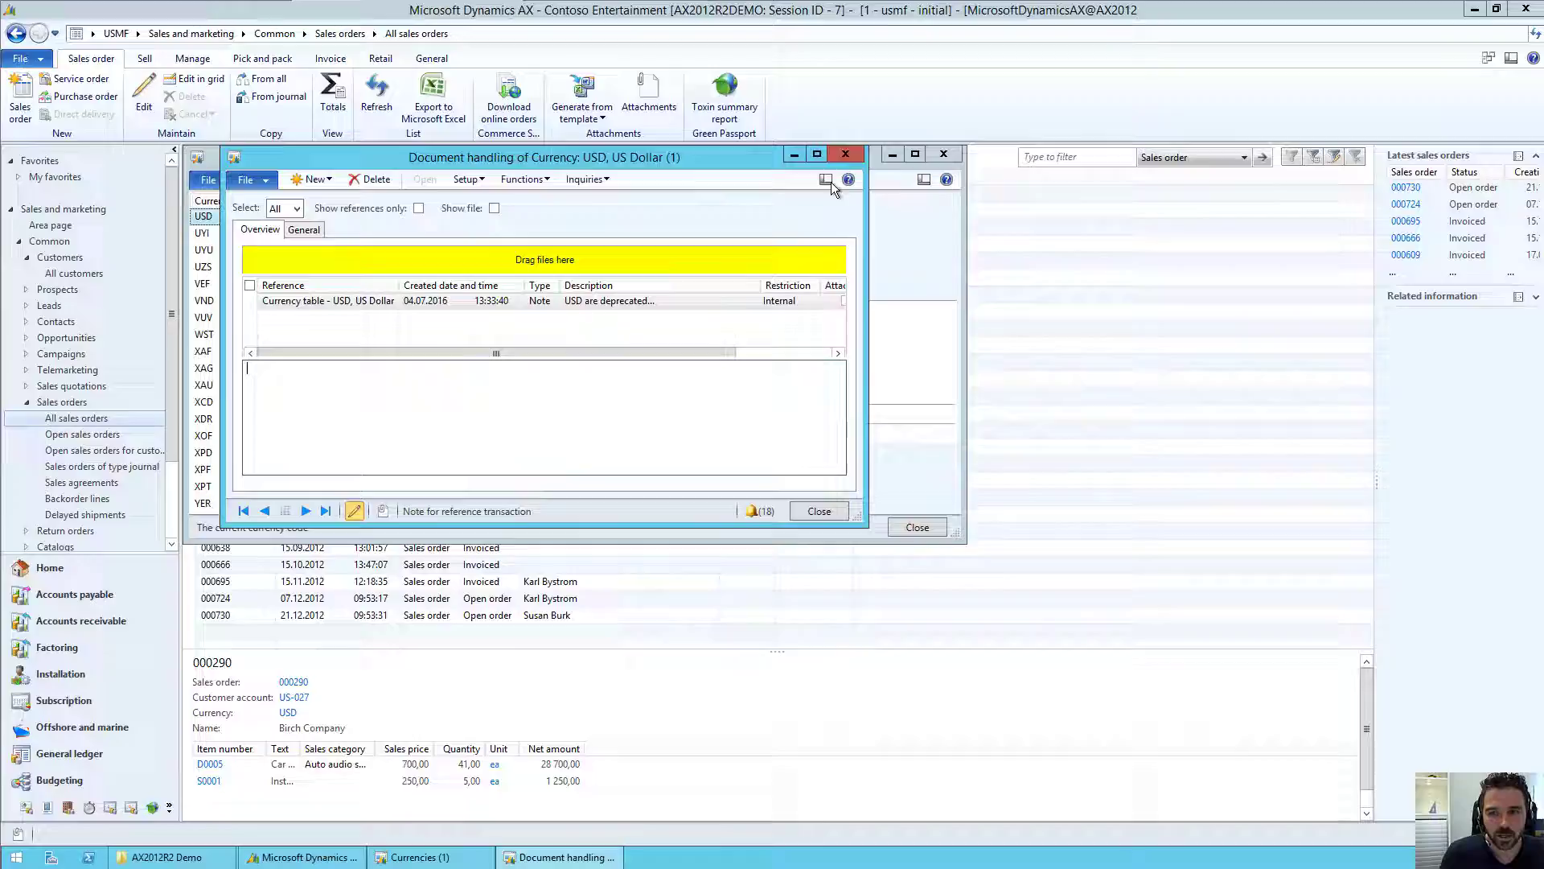
{"action": "left_click", "coordinate": [843, 156]}
{"action": "left_click", "coordinate": [207, 180]}
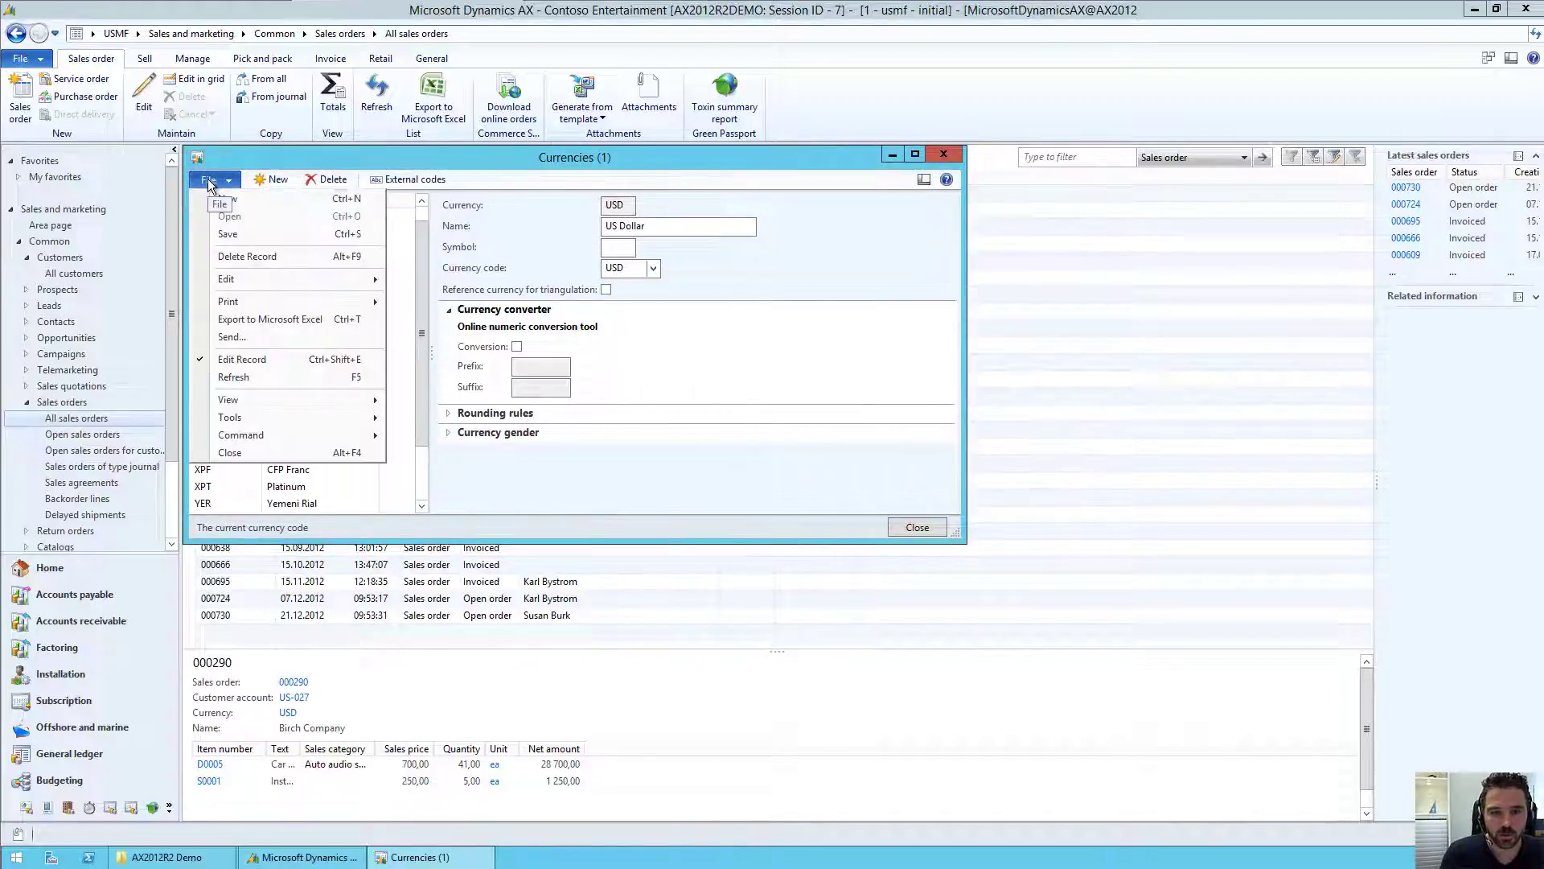
{"action": "mouse_move", "coordinate": [241, 436]}
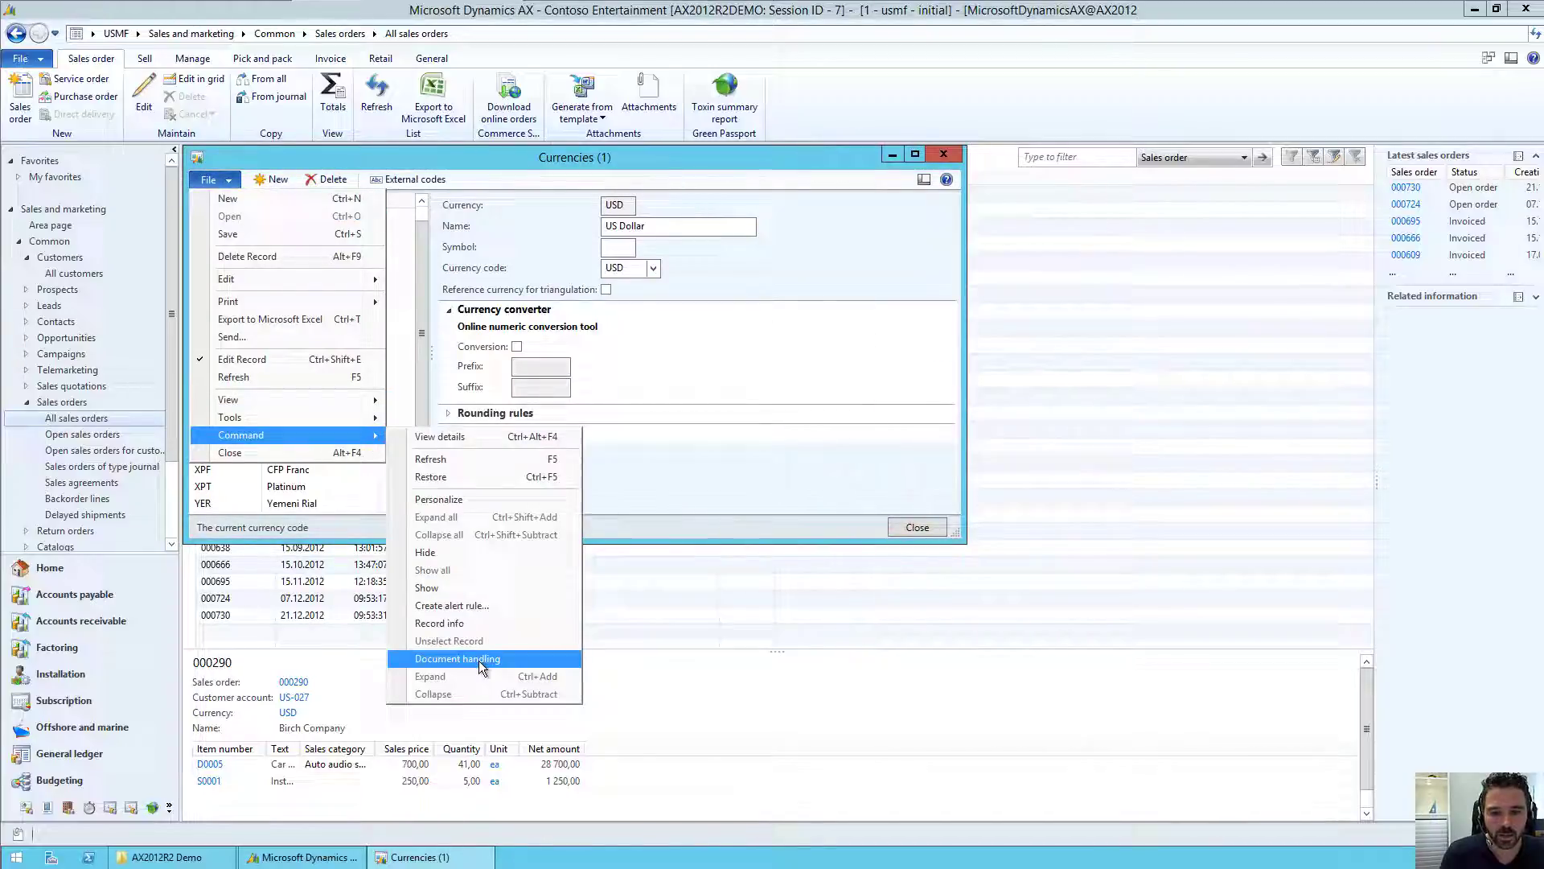
Close Currencies, reopen sales order 000290 and show its record commands
{"action": "left_click", "coordinate": [948, 157]}
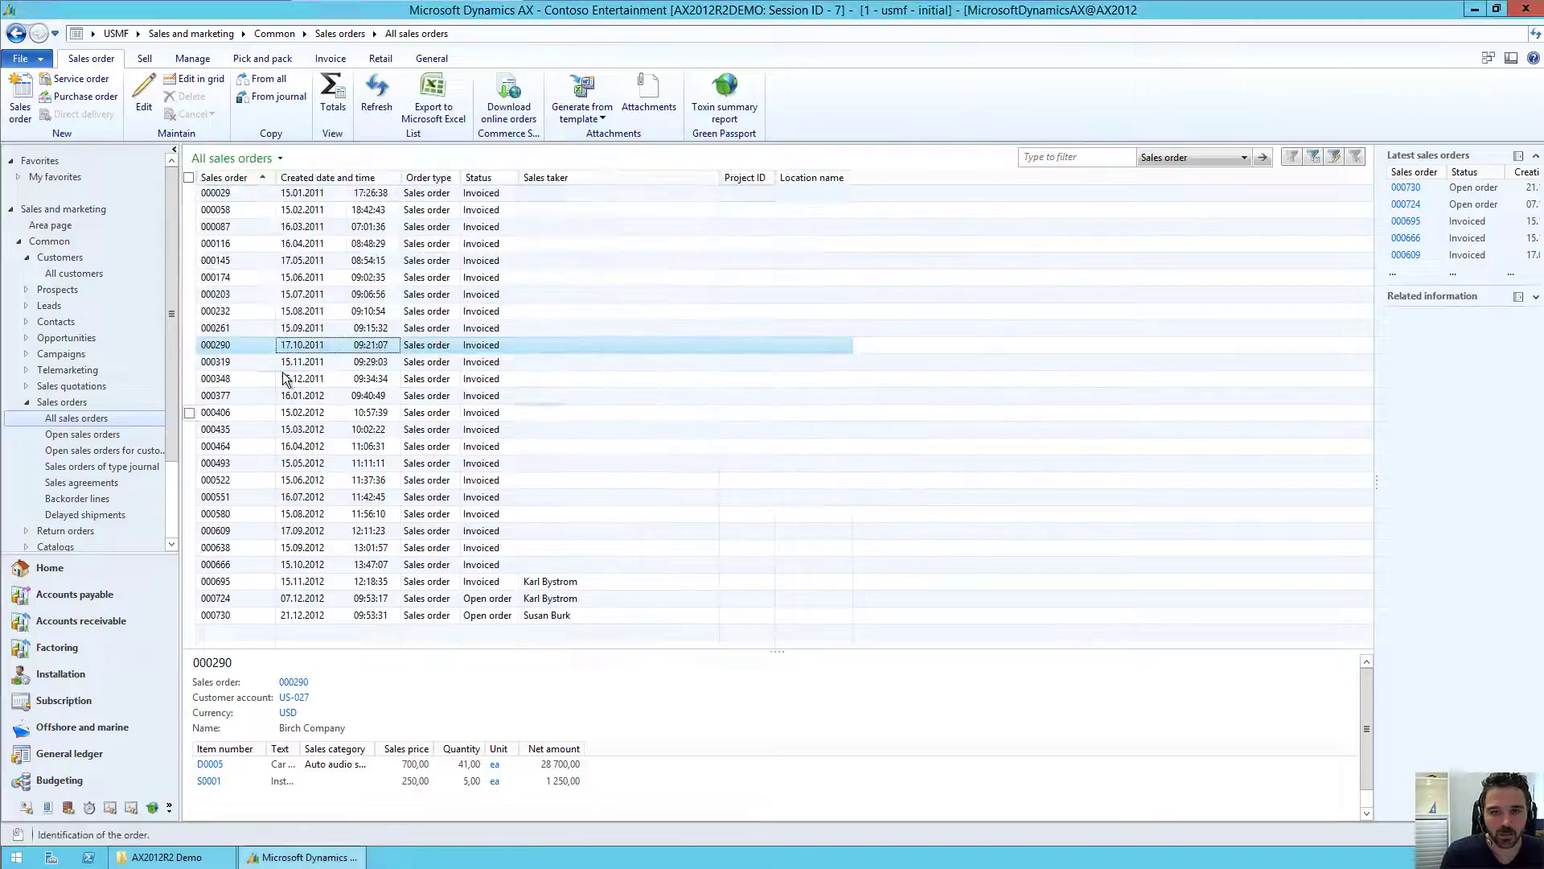
{"action": "double_click", "coordinate": [464, 345]}
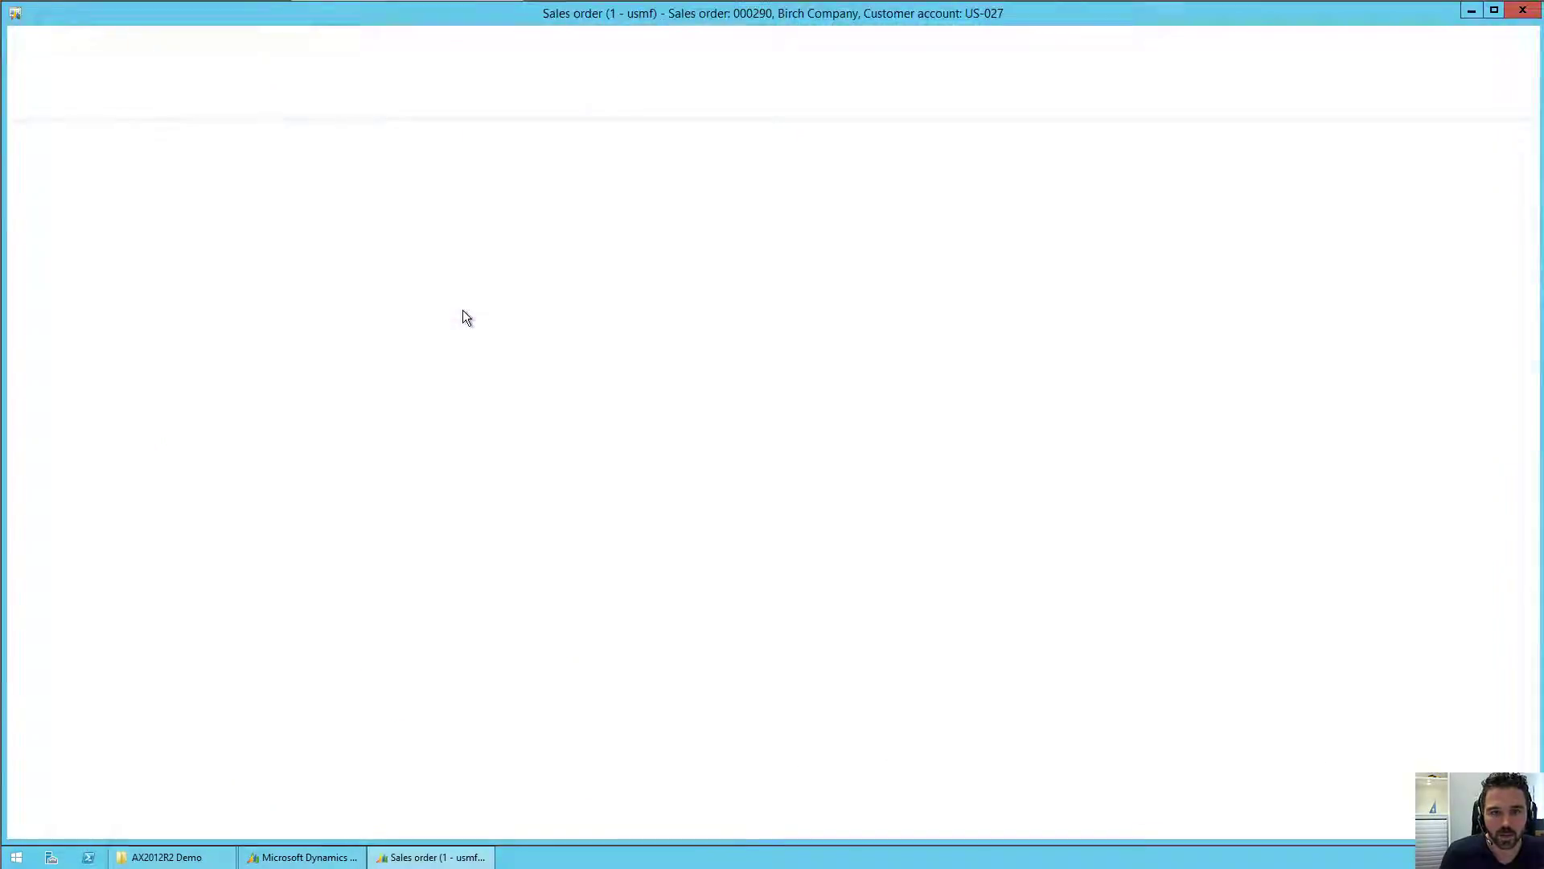
{"action": "left_click", "coordinate": [26, 34]}
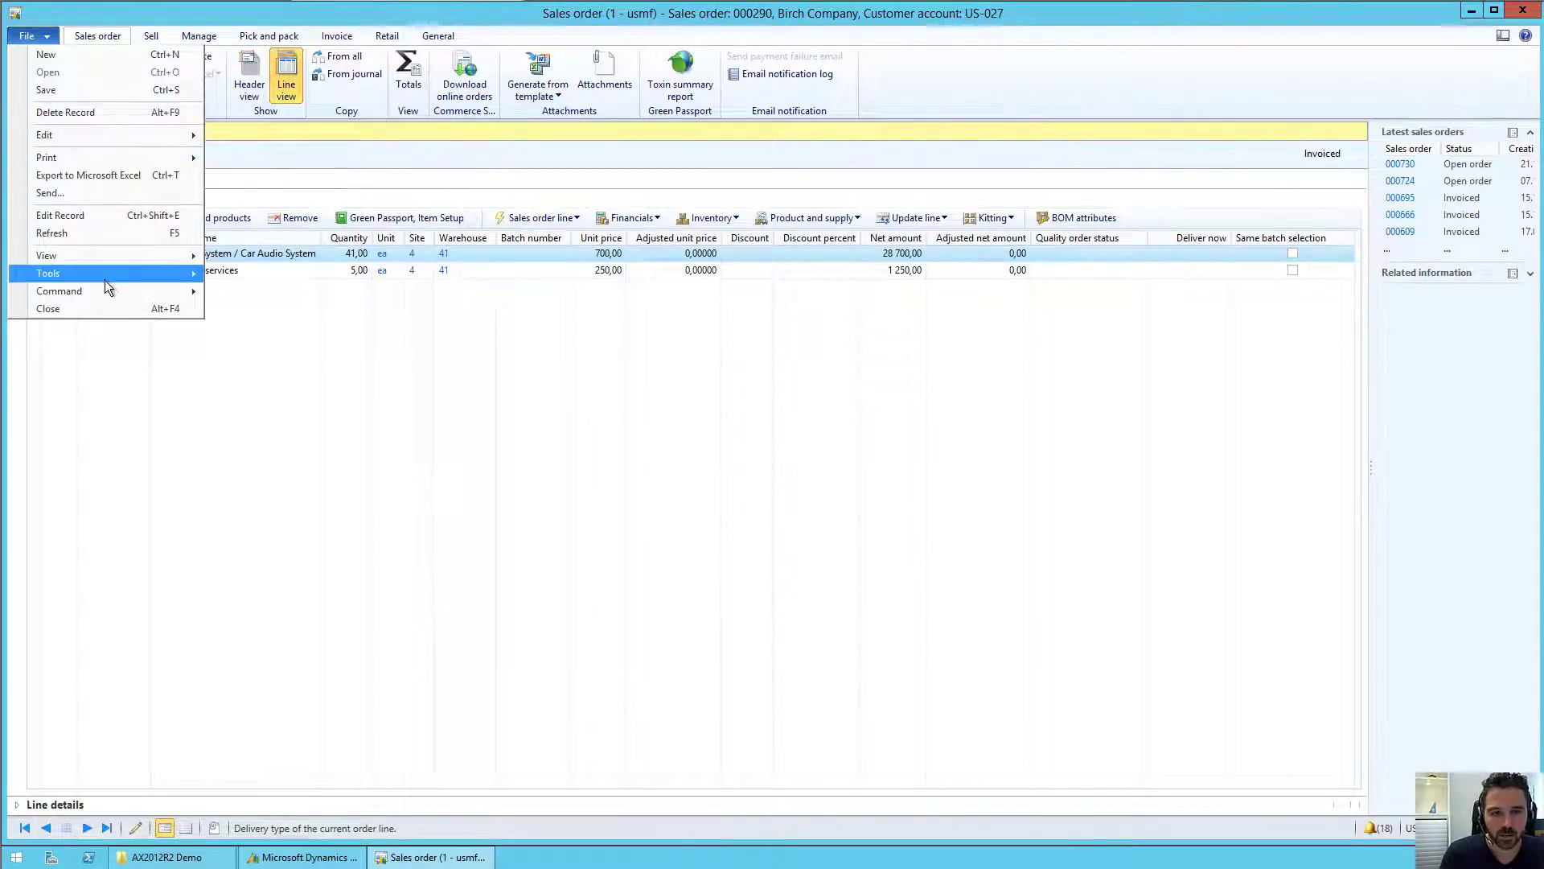